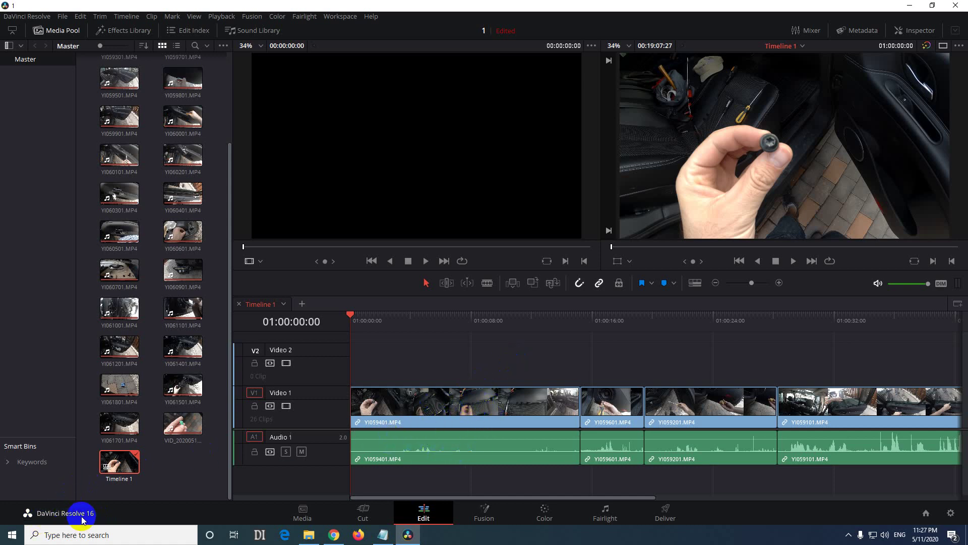
Show the Effects Library's Toolbox > Effects list containing Adjustment Clip
click(128, 31)
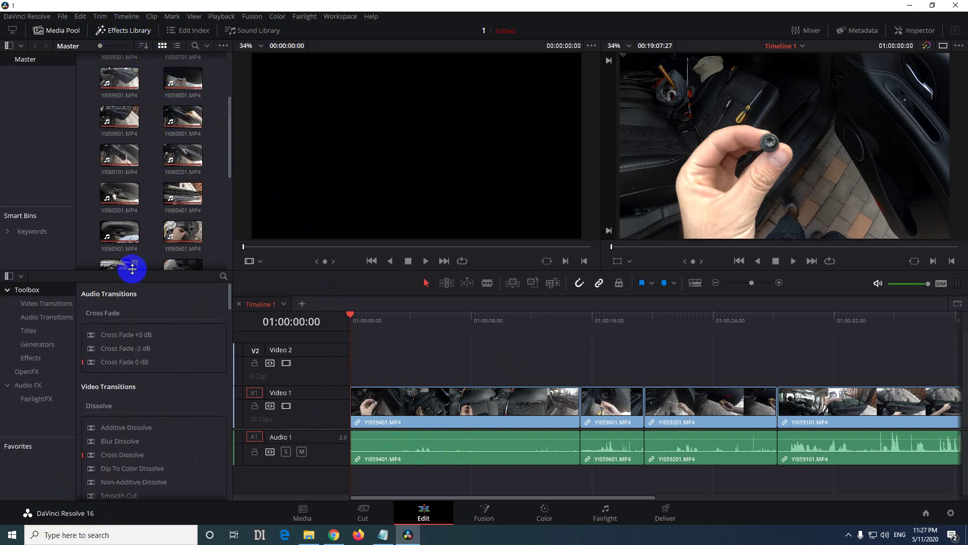
click(32, 358)
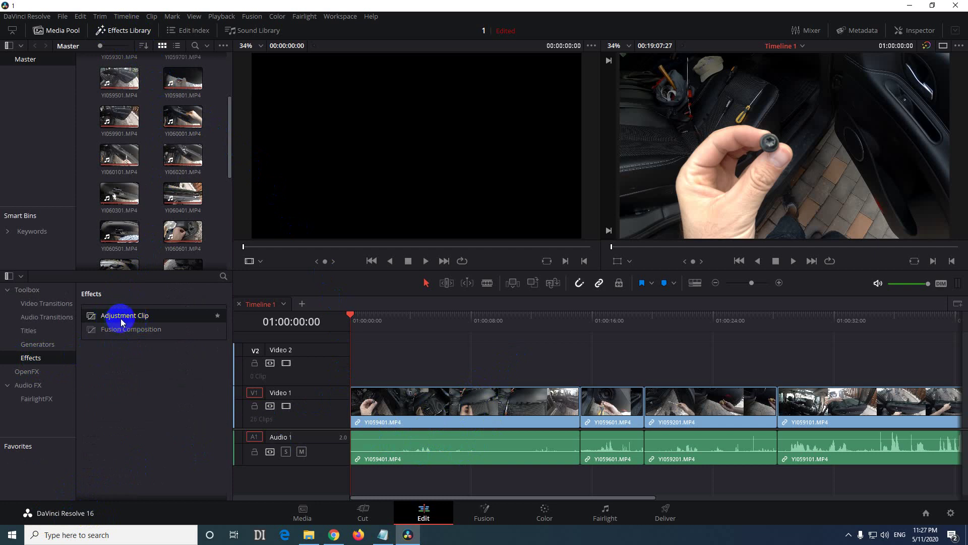
Place an Adjustment Clip on Video 2 and extend it to the timeline's end, leaving it selected
drag(121, 322, 351, 358)
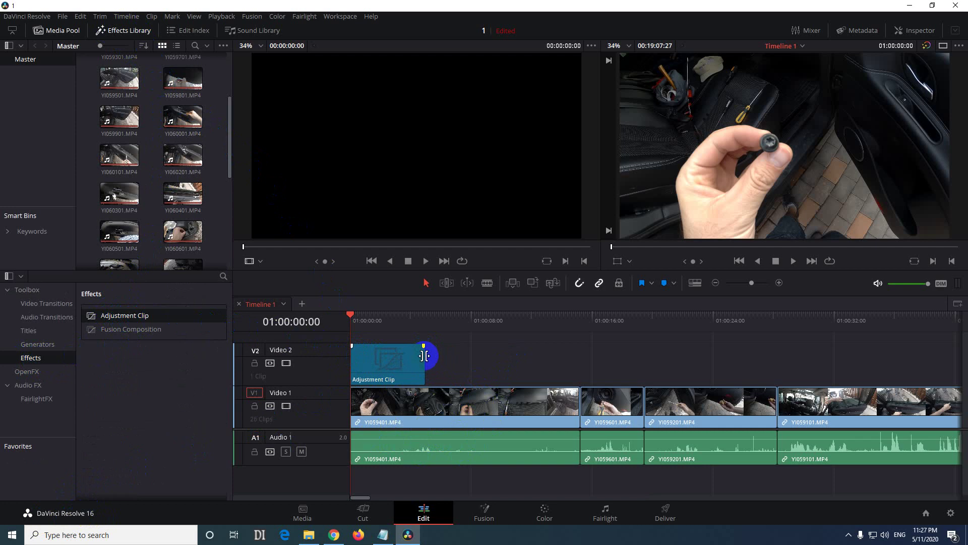
drag(424, 355, 901, 359)
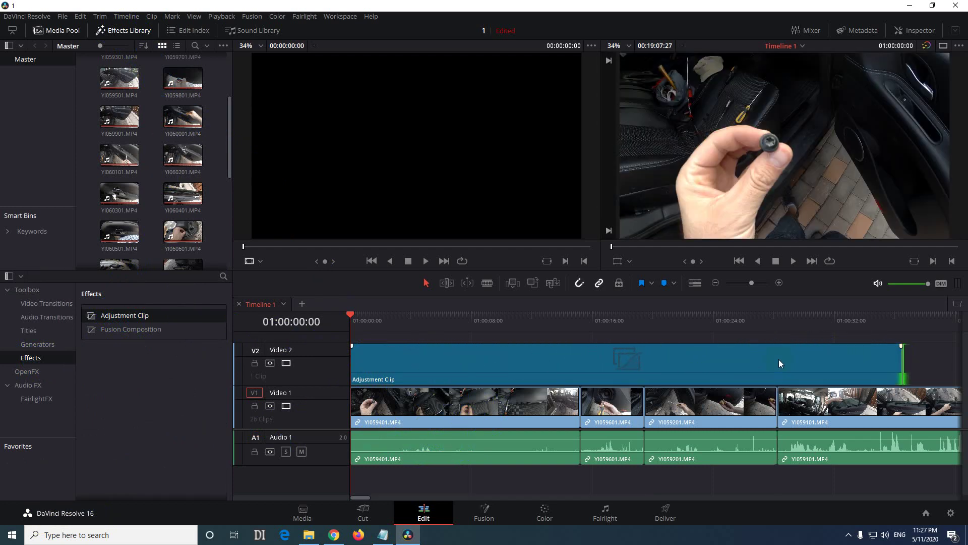
scroll(779, 359, down, 3)
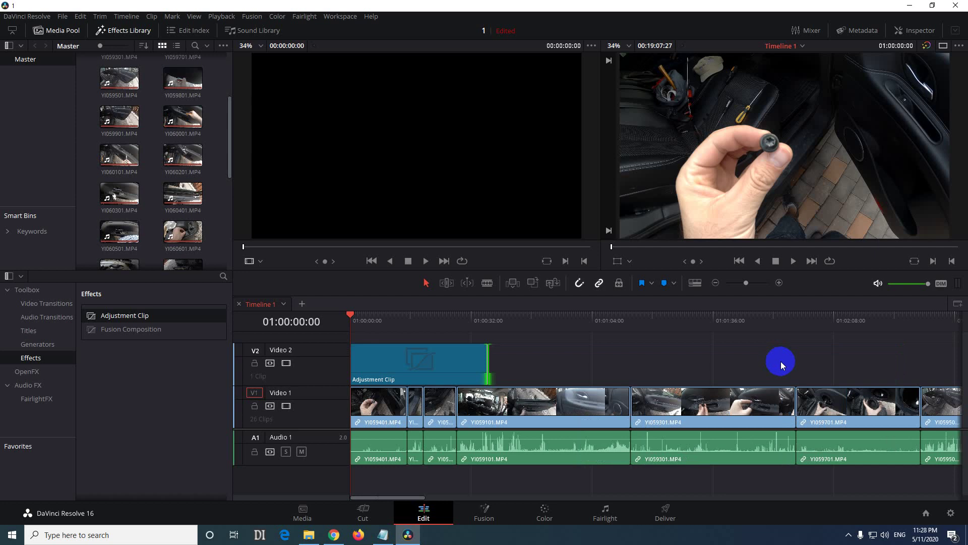
scroll(781, 361, down, 3)
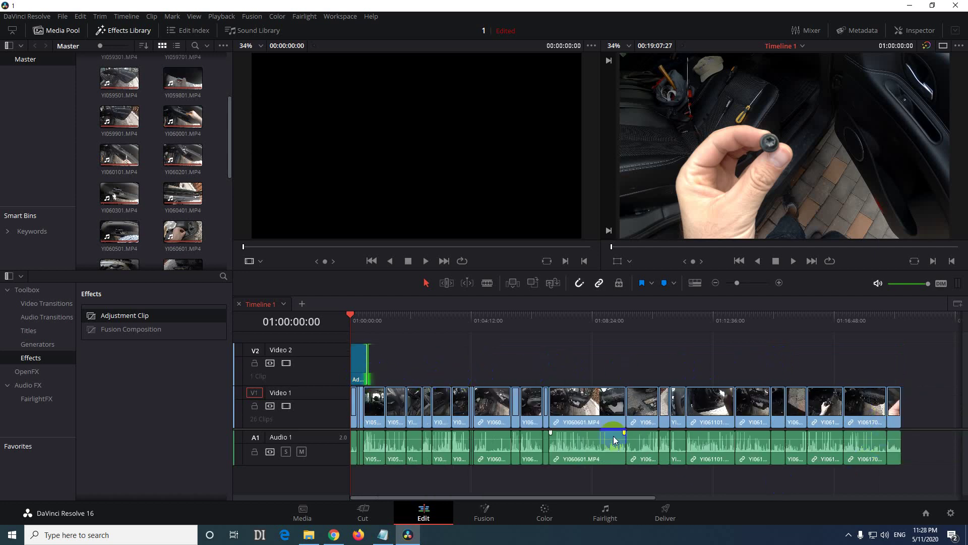
click(369, 361)
drag(369, 361, 900, 360)
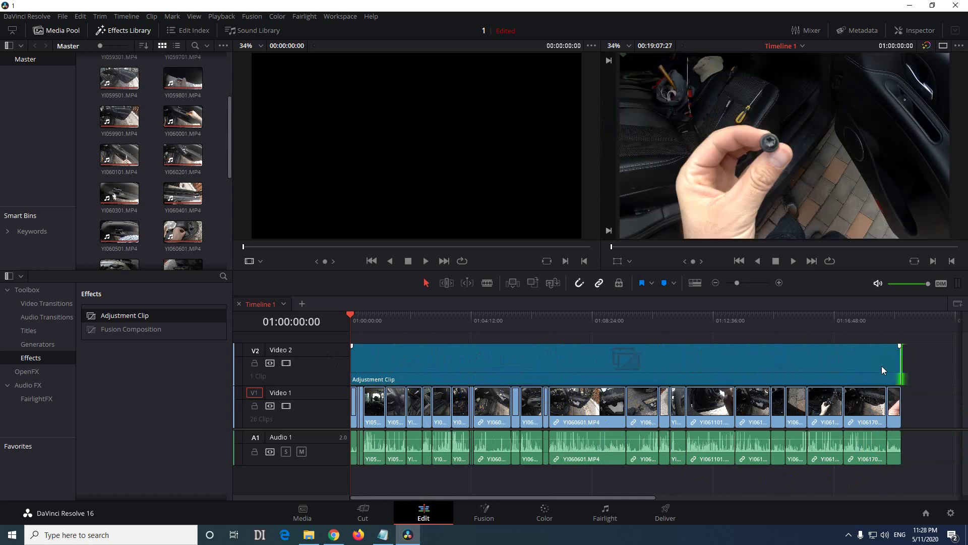
click(560, 362)
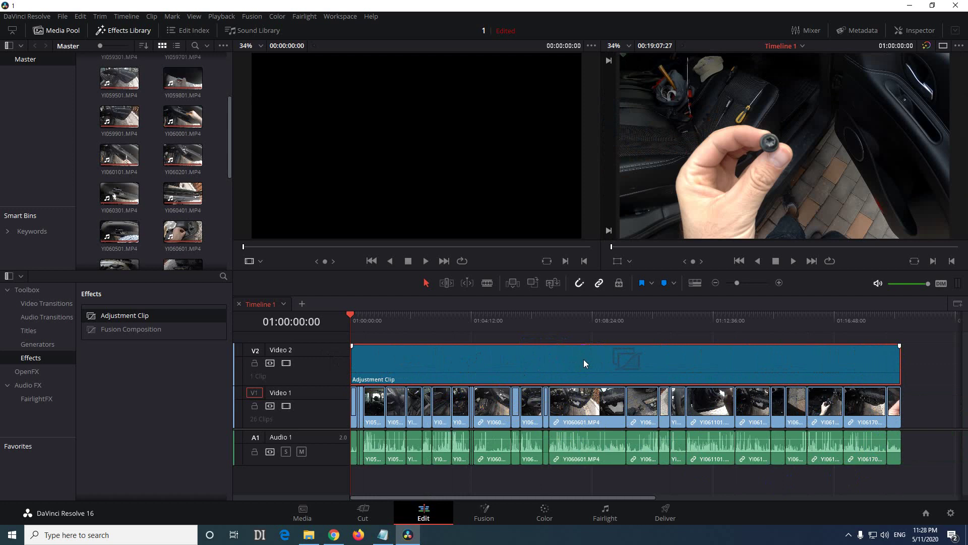
click(545, 513)
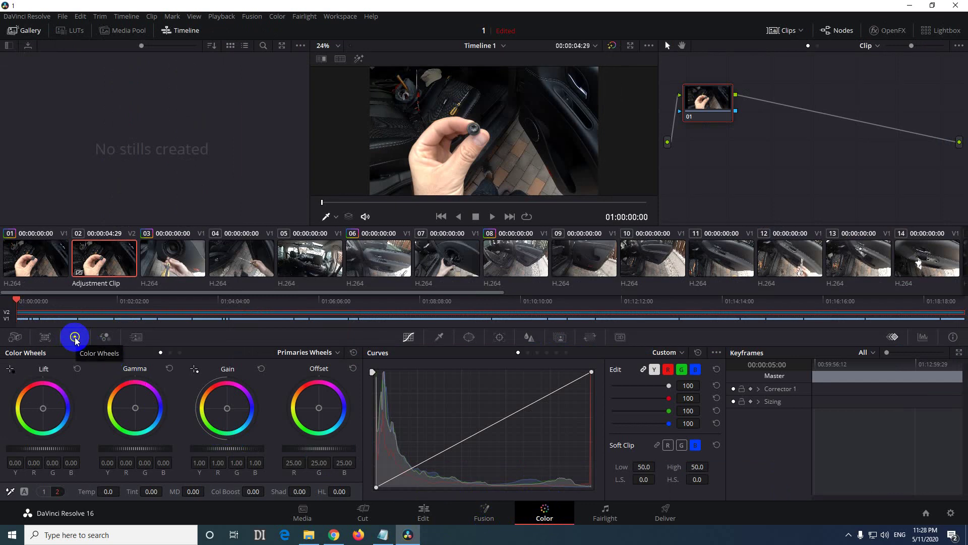
click(104, 337)
click(45, 337)
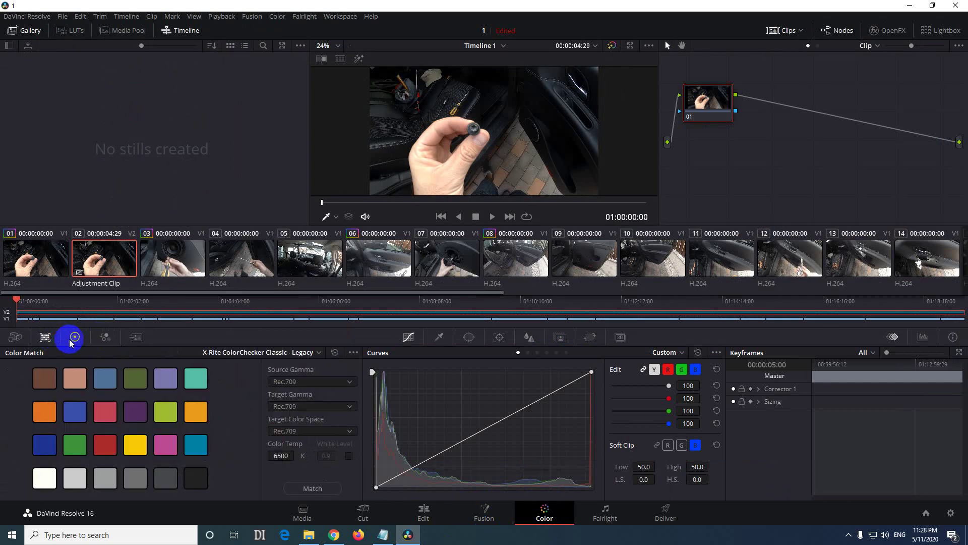
click(75, 339)
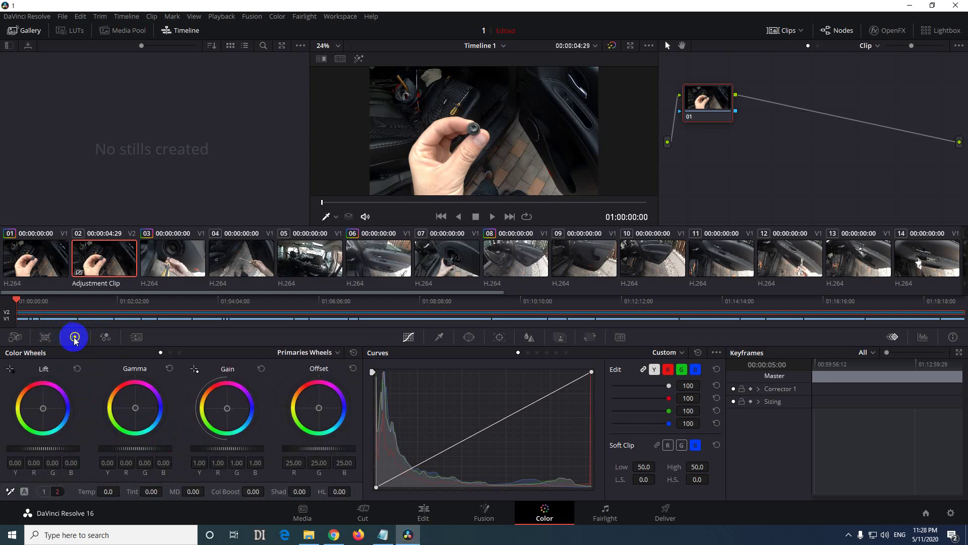
click(45, 493)
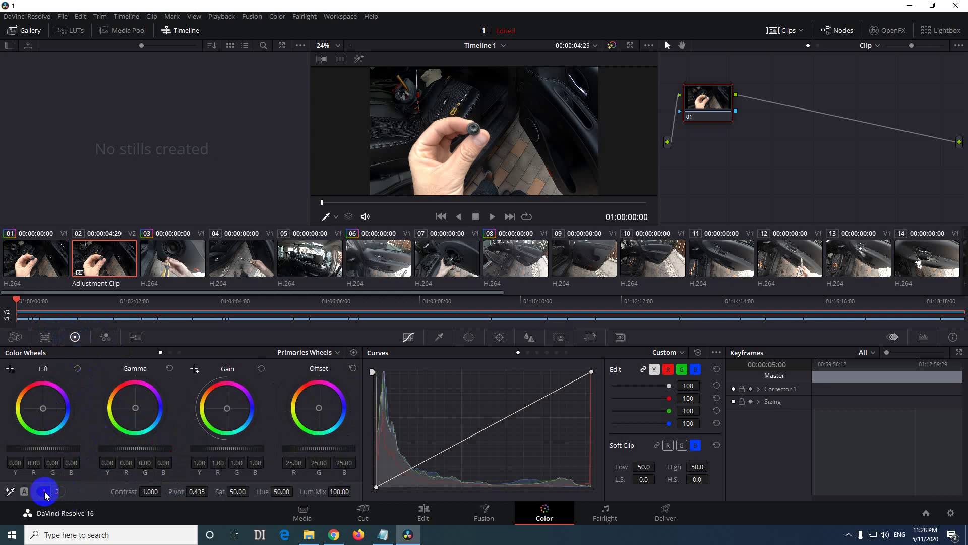
click(56, 493)
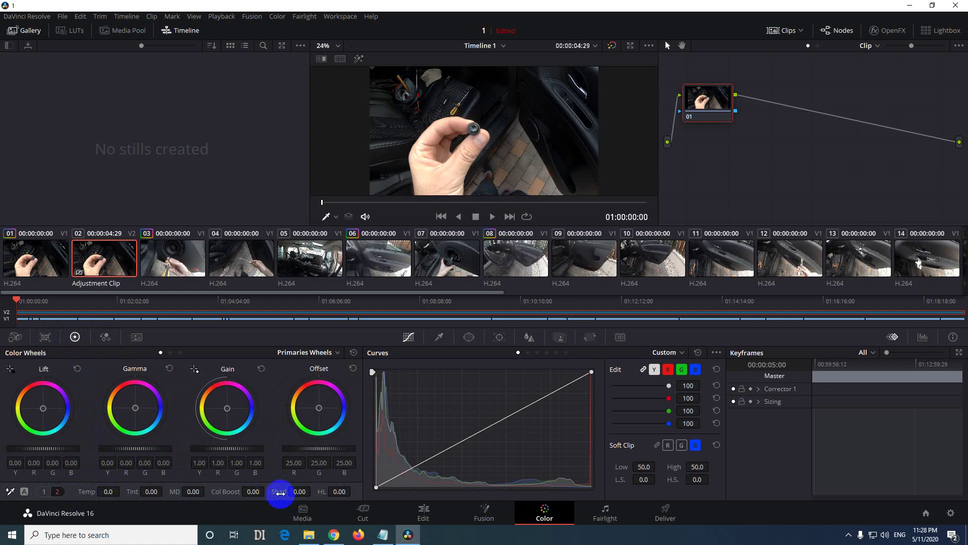
drag(279, 492, 396, 496)
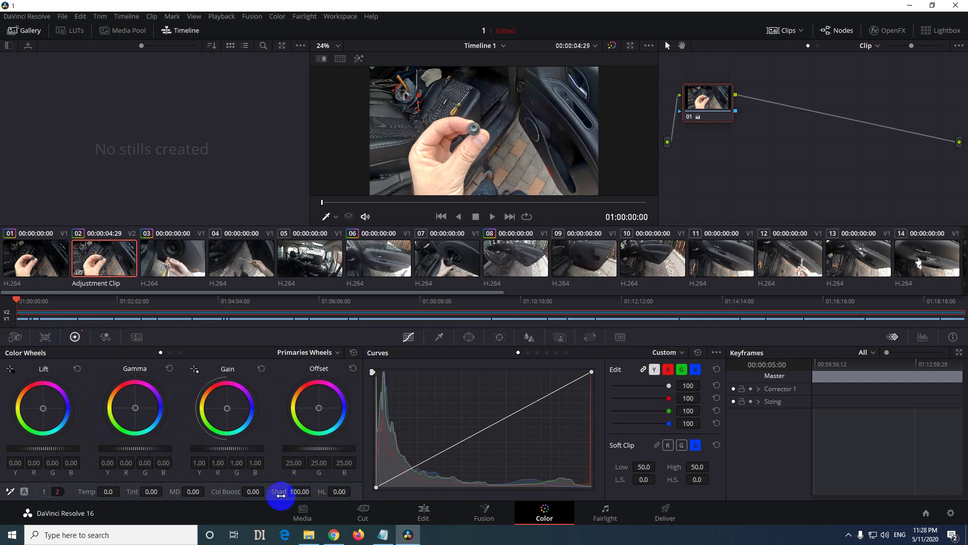
double_click(280, 492)
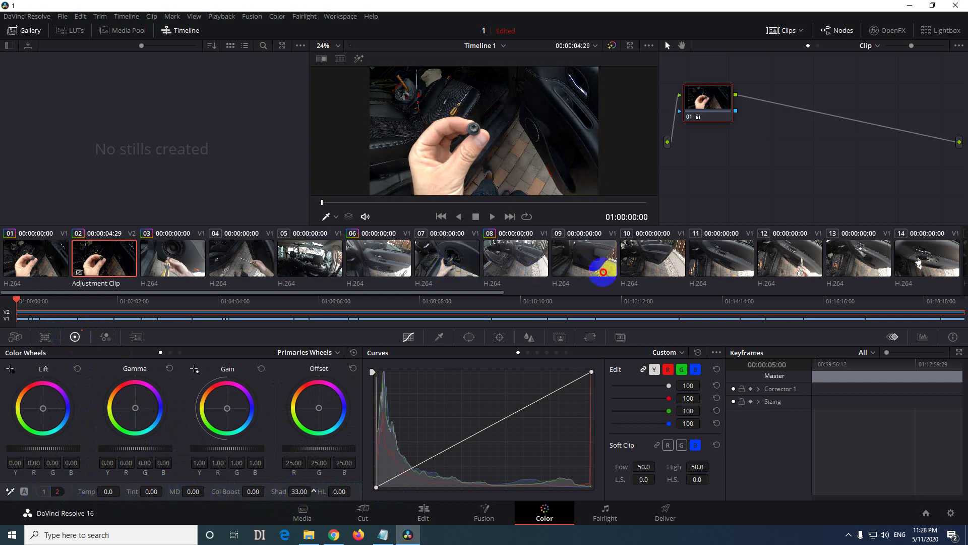
key(ctrl+z)
drag(878, 276, 723, 270)
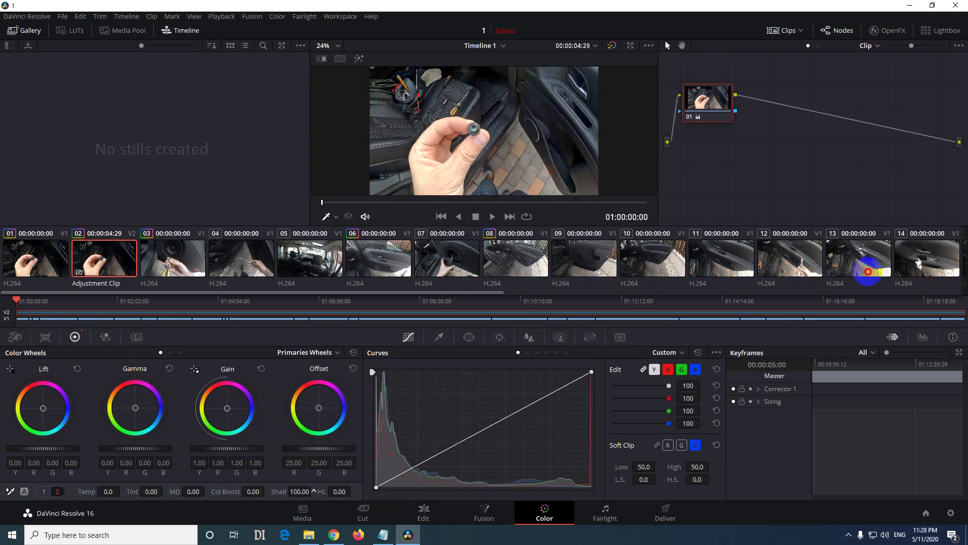
drag(722, 271, 805, 264)
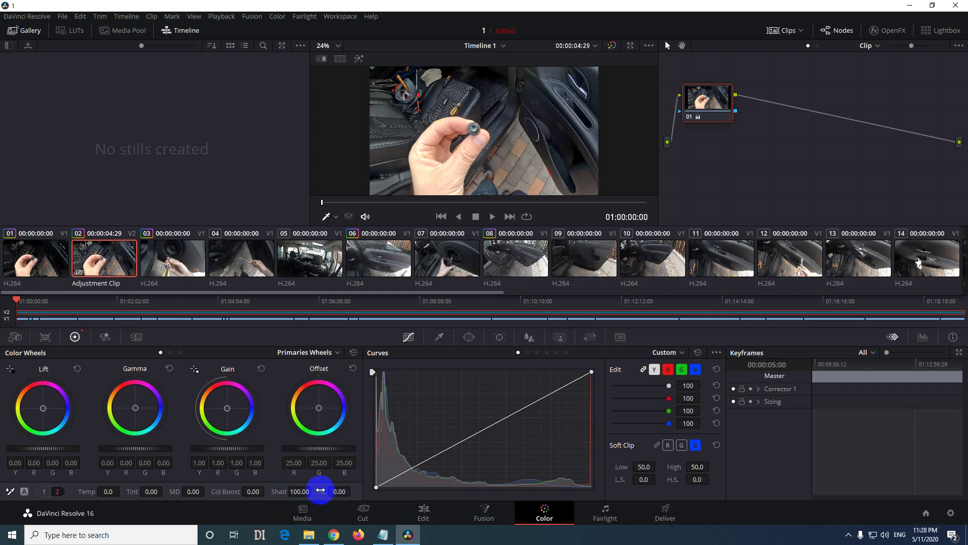
mouse_move(321, 491)
mouse_down()
mouse_move(558, 497)
mouse_move(268, 484)
mouse_move(606, 493)
mouse_move(309, 480)
mouse_move(595, 485)
mouse_move(302, 466)
mouse_move(536, 468)
mouse_up()
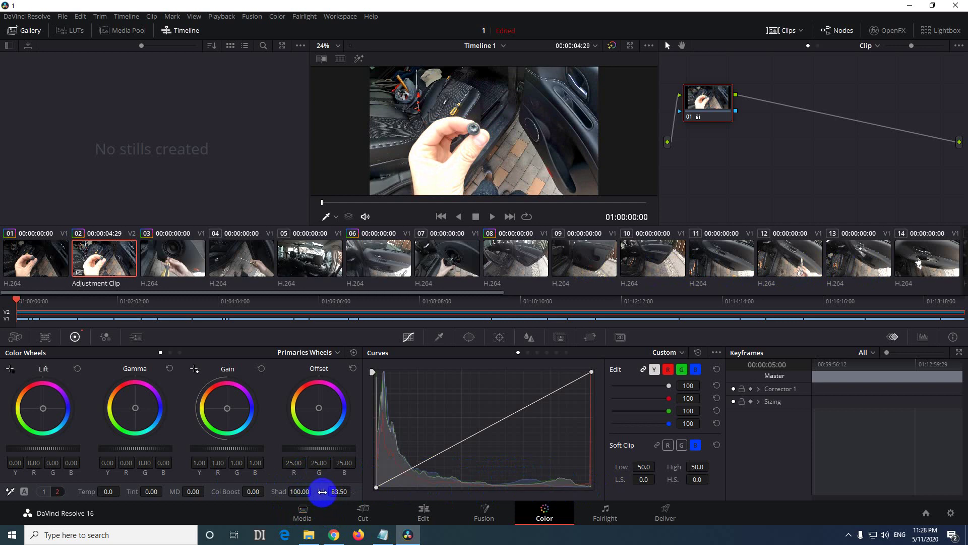
double_click(322, 492)
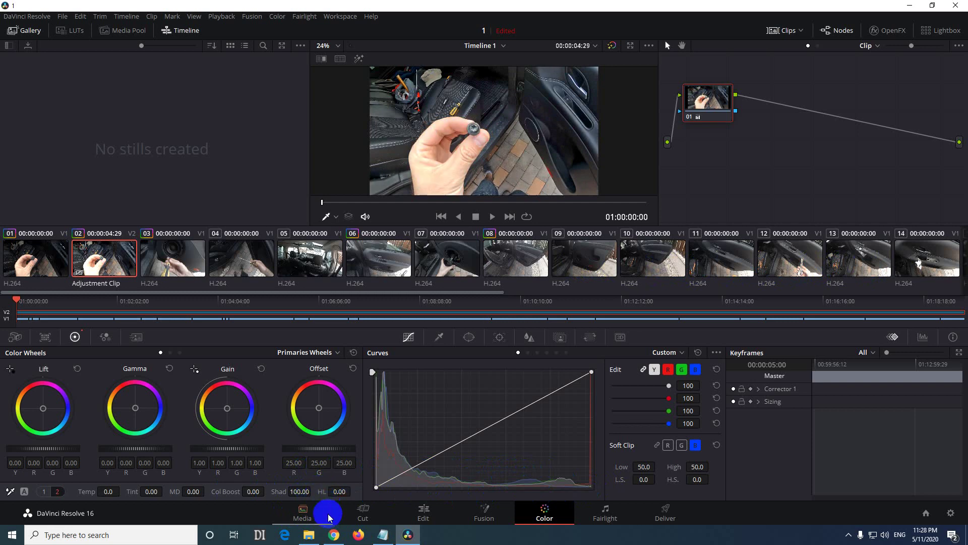
double_click(281, 492)
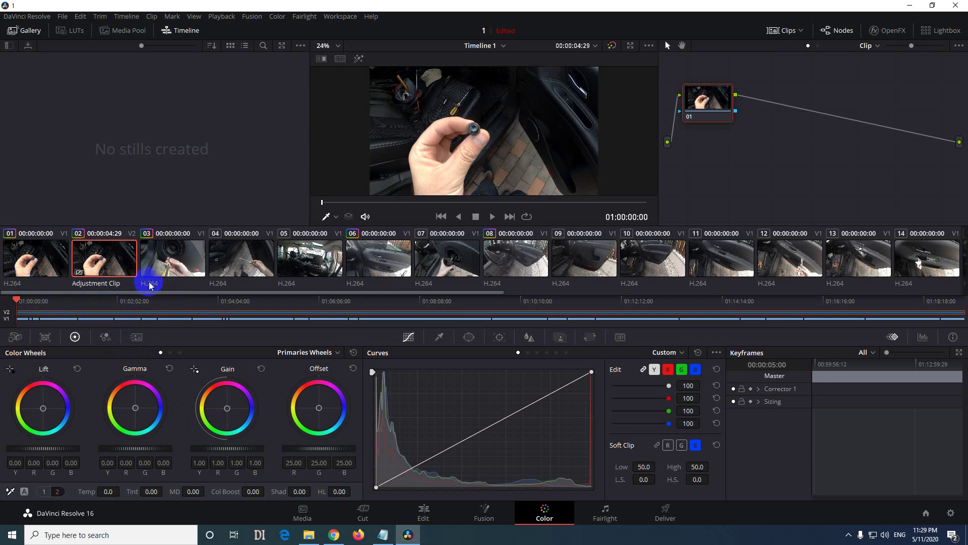
Warm the adjustment clip's temperature to 4000, giving the footage an orange cast
click(103, 259)
click(100, 262)
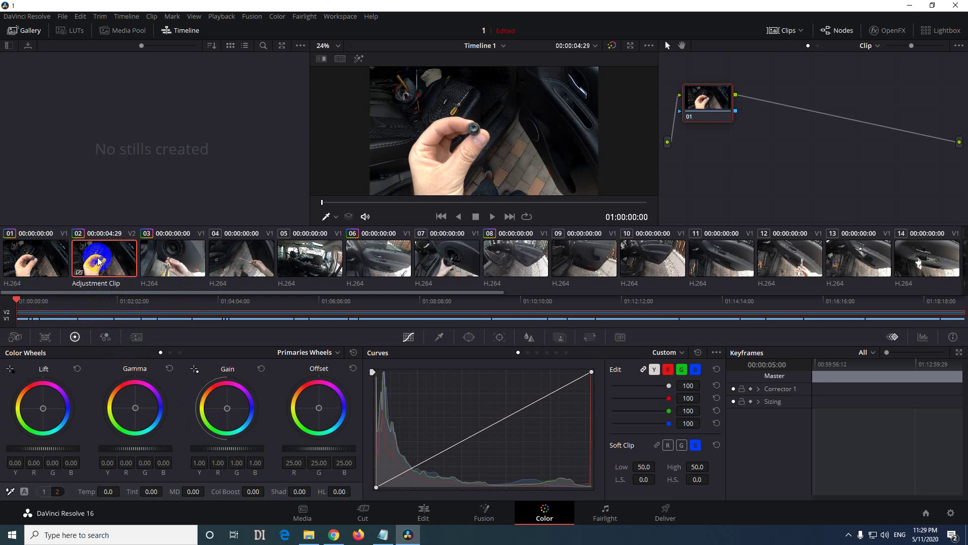
click(99, 264)
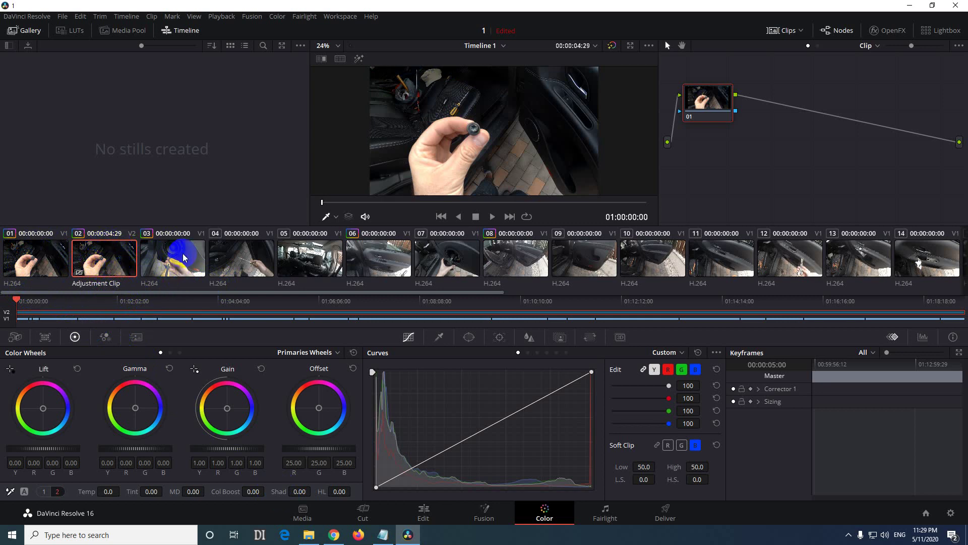
click(244, 419)
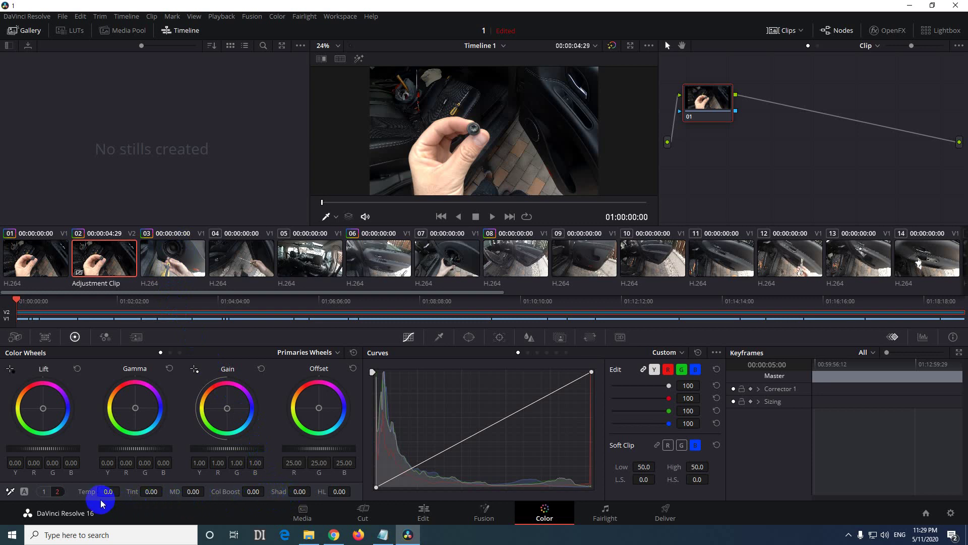
drag(84, 491, 89, 491)
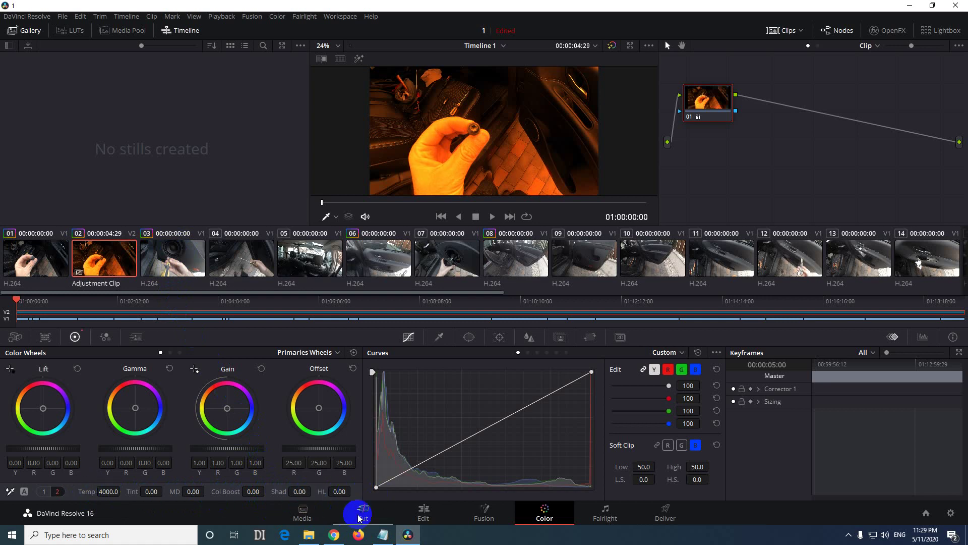
Back on the Edit timeline, scrub the footage and shorten the adjustment clip's end
click(424, 513)
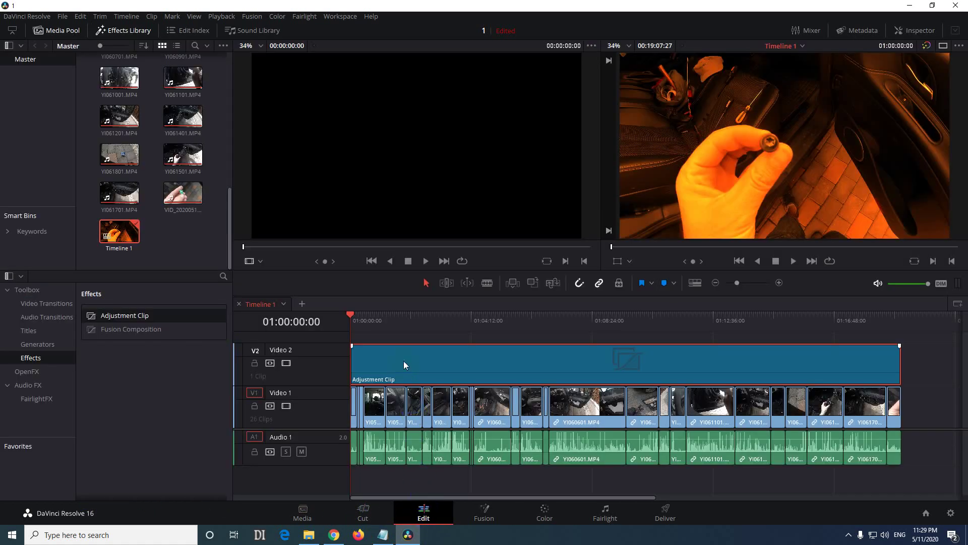
drag(396, 321, 557, 324)
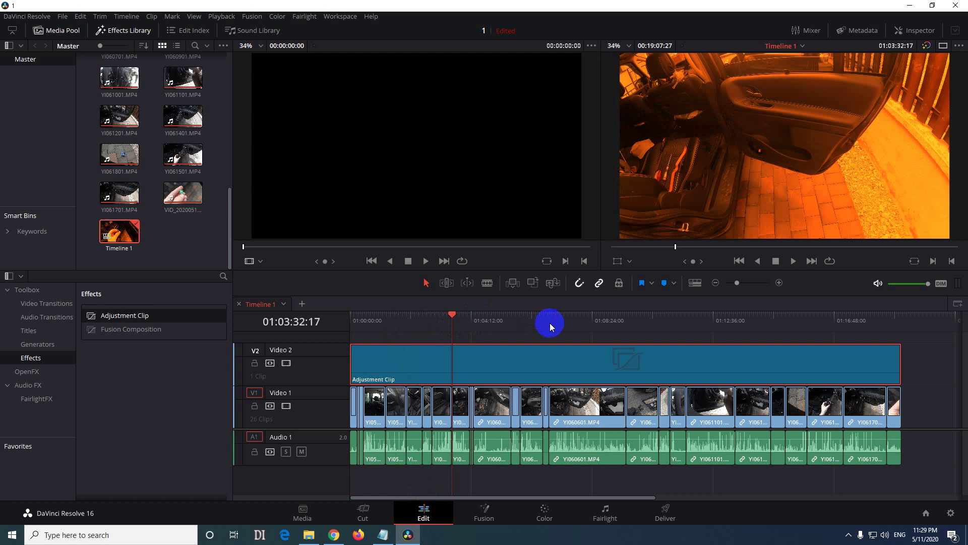
click(602, 327)
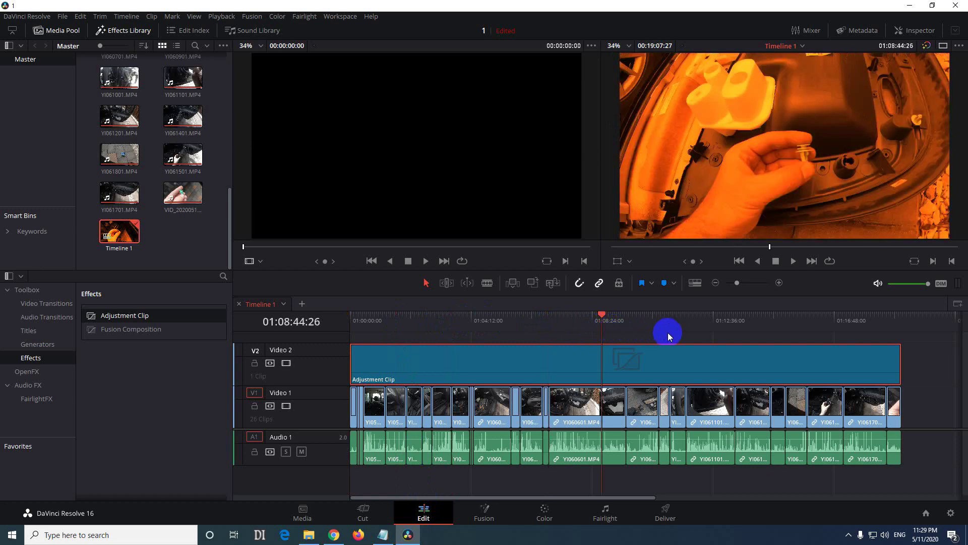
click(771, 321)
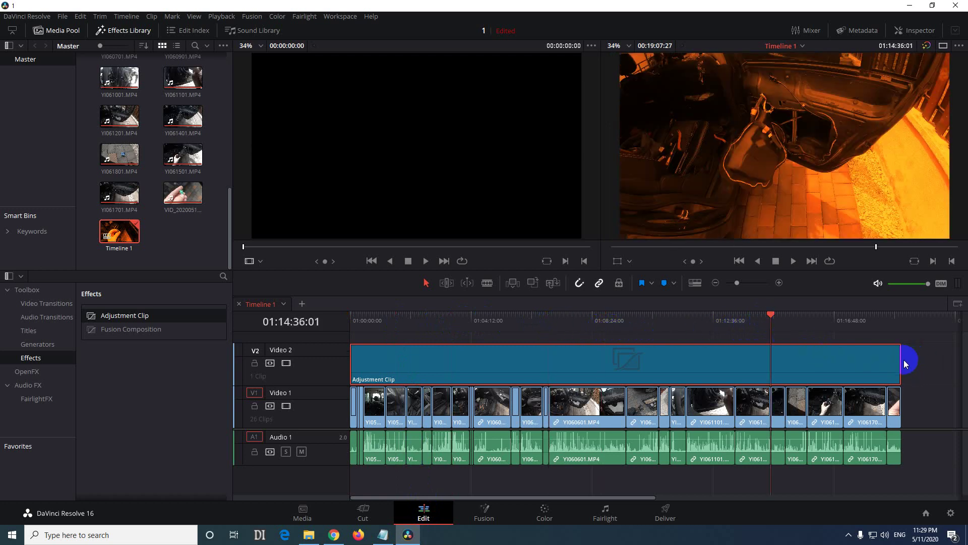
drag(903, 364, 773, 378)
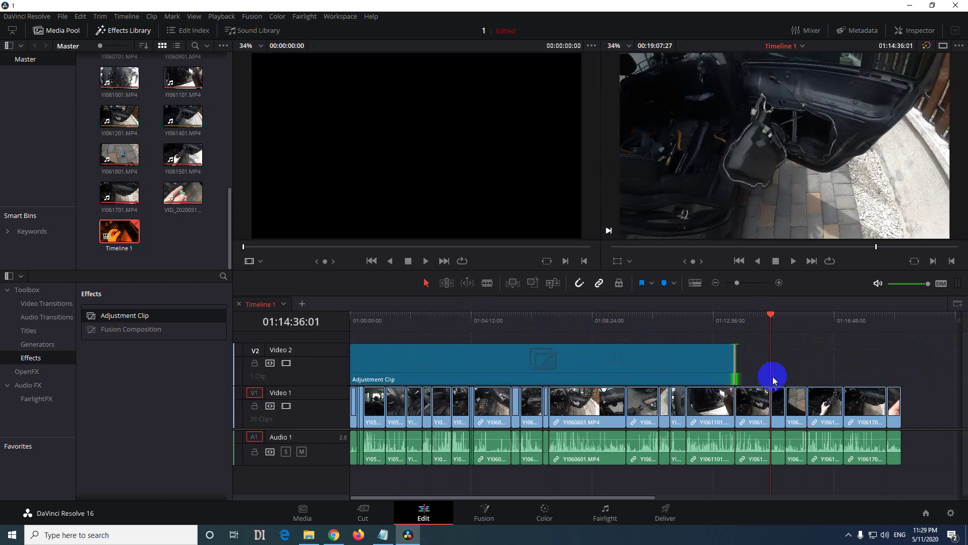
click(753, 403)
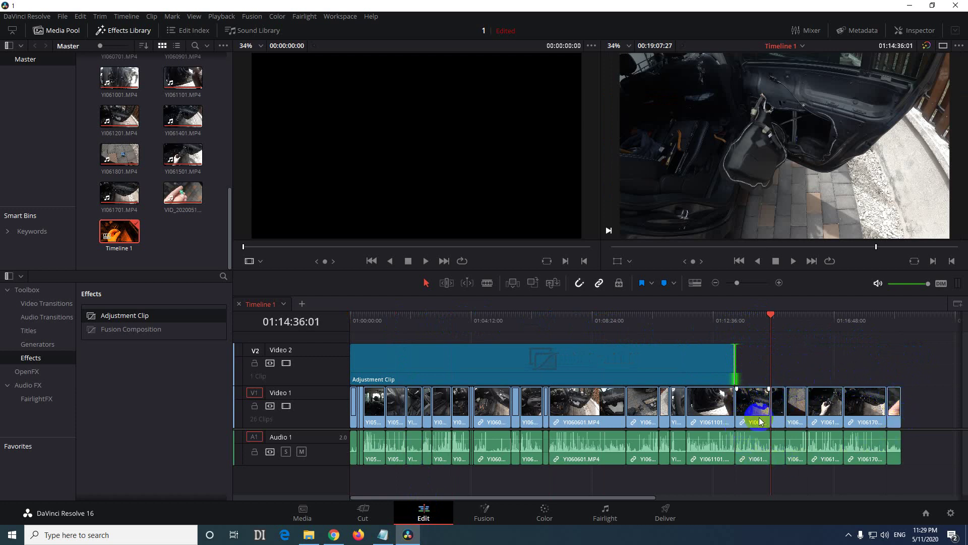
Re-extend the adjustment clip so it ends where the Video 1 clips end
click(648, 321)
click(561, 324)
click(498, 324)
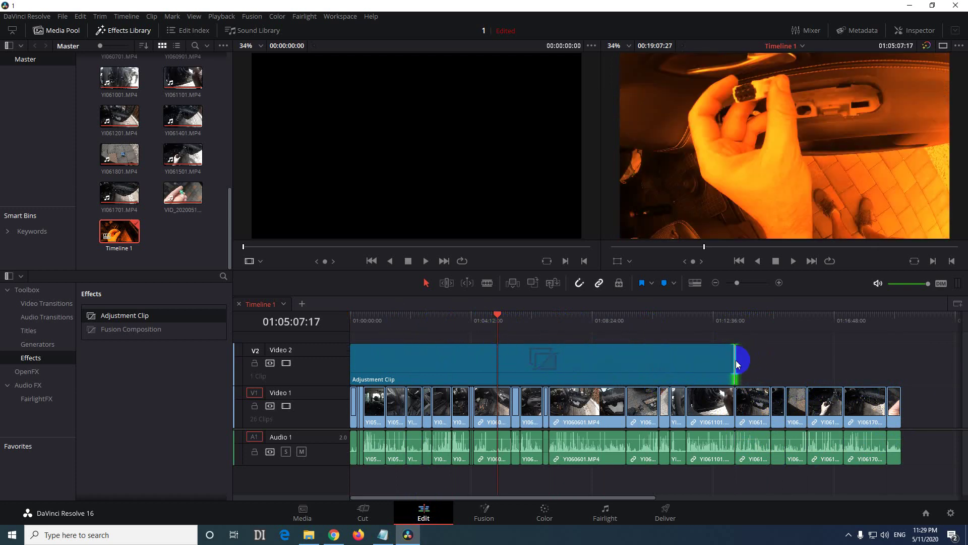
drag(736, 360, 902, 363)
On the Color page with Log wheels, brighten the shadows and reset temperature to 0
click(546, 513)
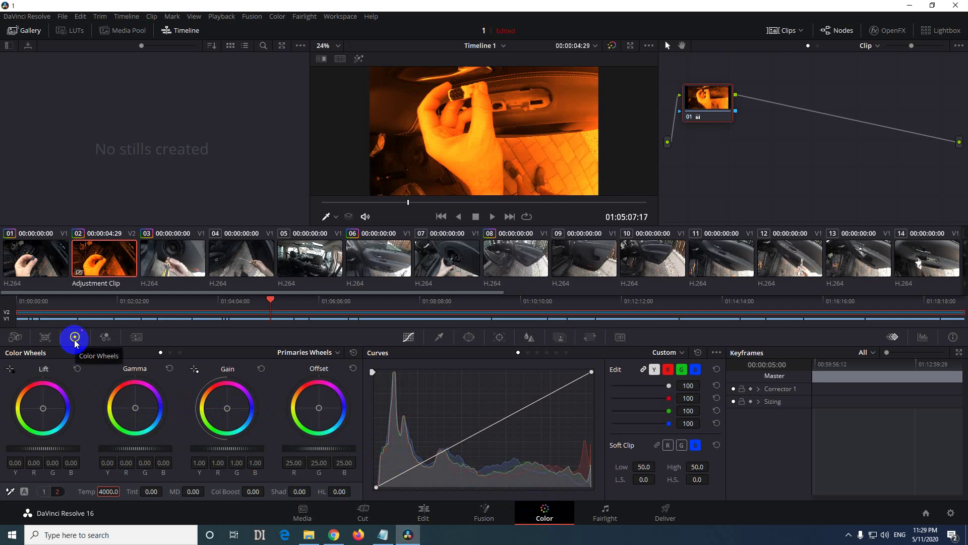
click(181, 353)
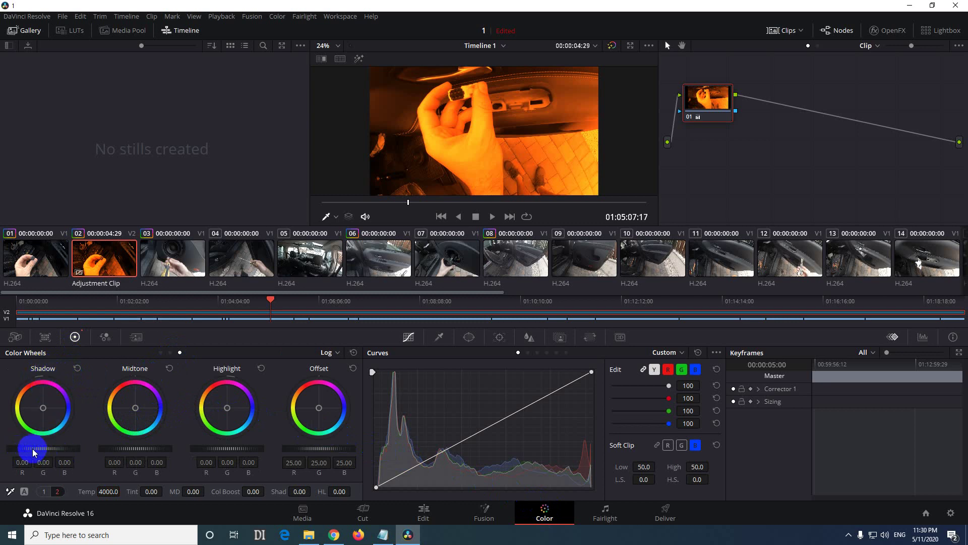
mouse_move(25, 453)
mouse_down()
mouse_move(335, 447)
mouse_move(268, 441)
mouse_move(439, 268)
mouse_move(913, 277)
mouse_move(11, 454)
mouse_move(24, 454)
mouse_move(96, 515)
mouse_move(86, 493)
mouse_up()
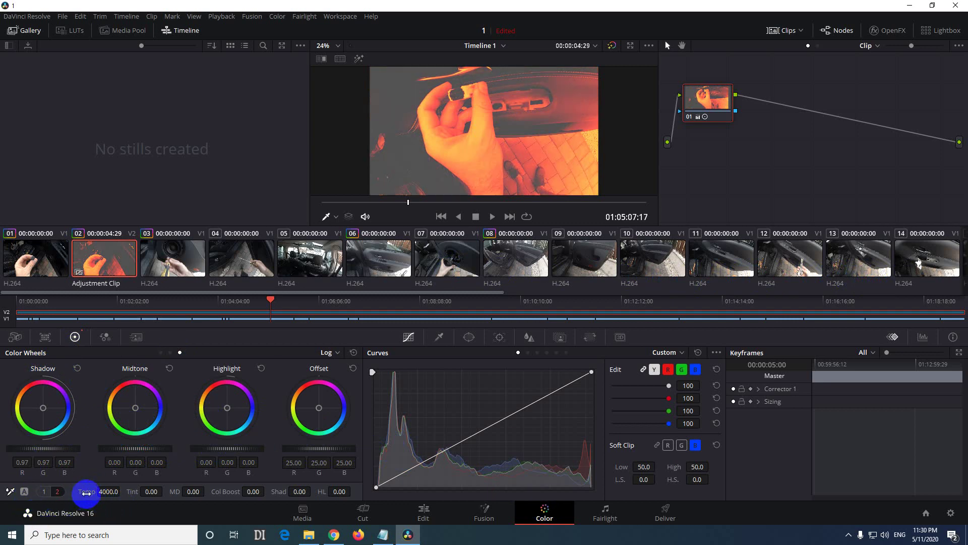
double_click(86, 492)
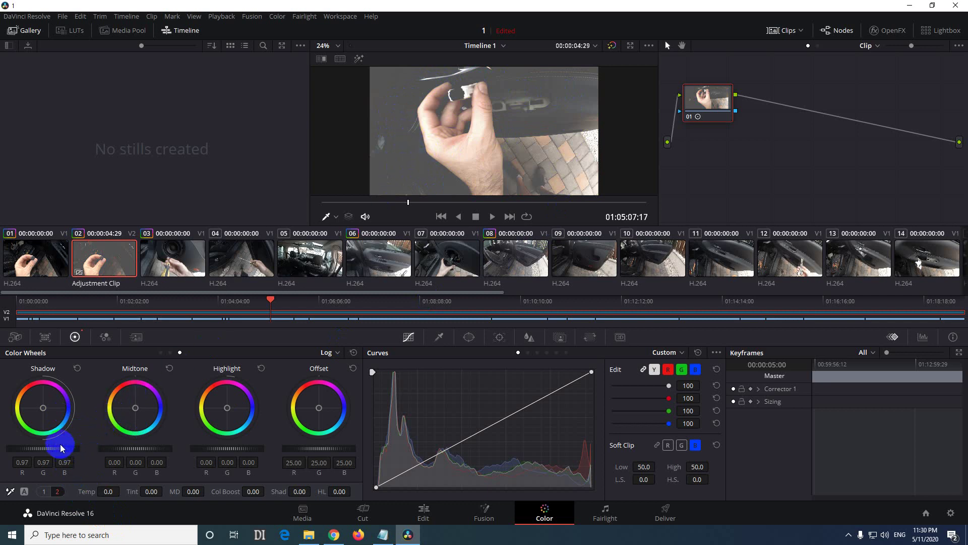
Reset the shadow wheel to neutral and raise the Shad parameter to 100
click(76, 369)
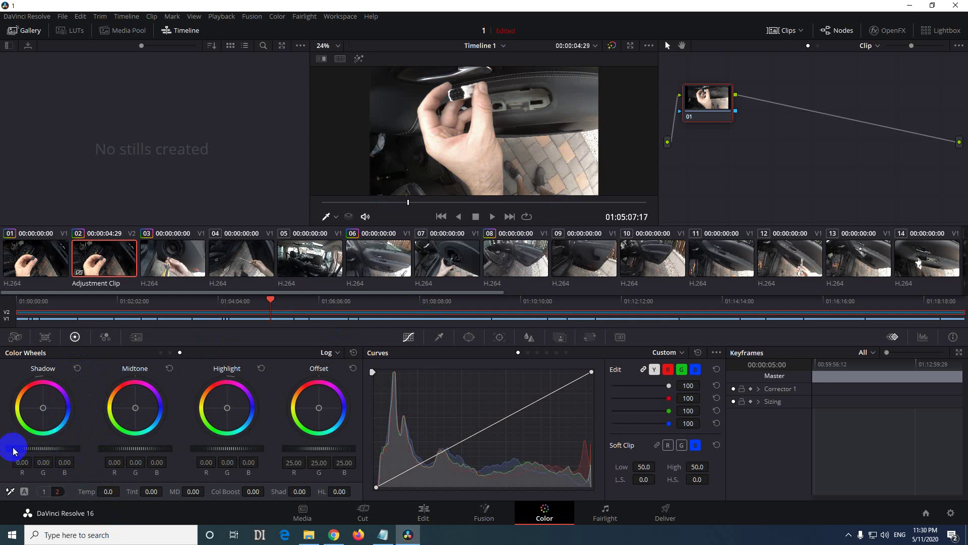
mouse_move(76, 447)
mouse_down()
mouse_move(275, 440)
mouse_move(77, 428)
mouse_move(15, 447)
mouse_up()
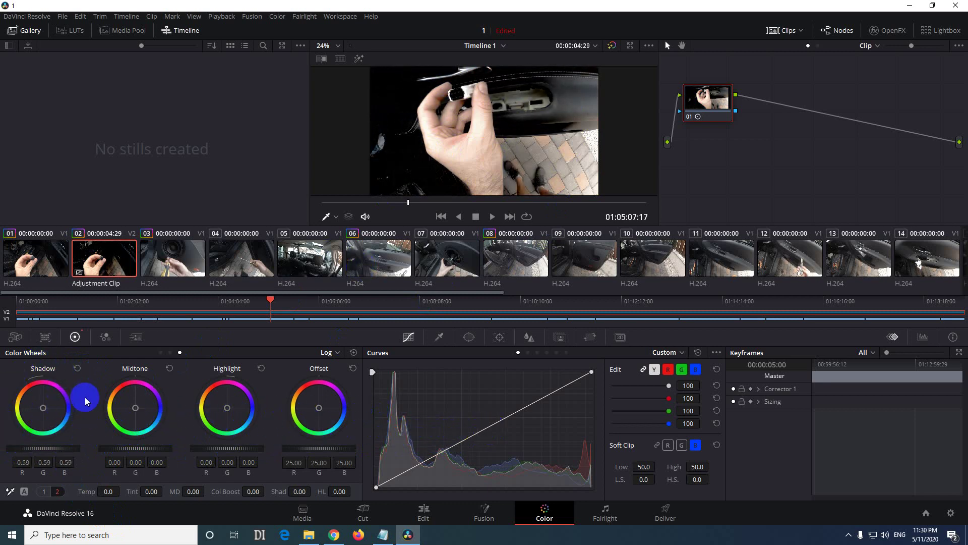
click(76, 369)
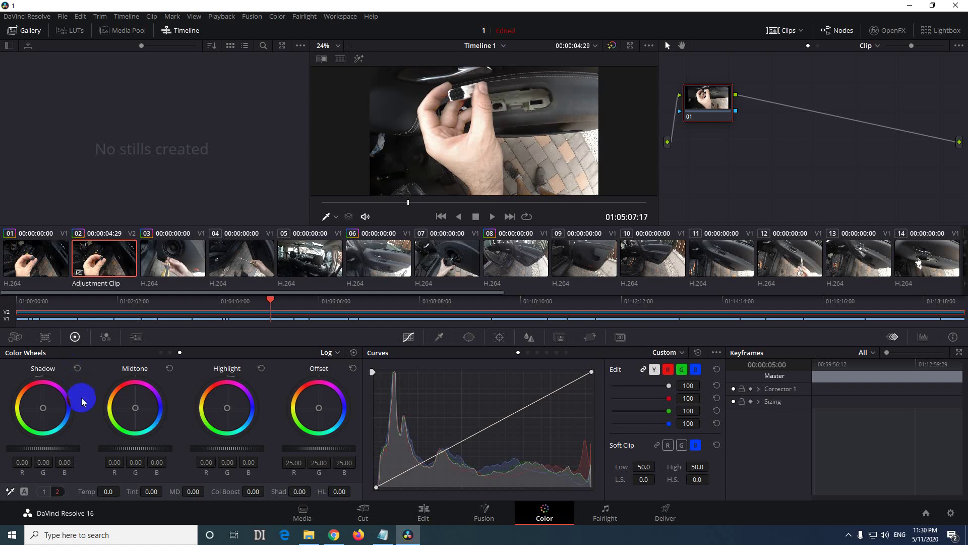
click(46, 492)
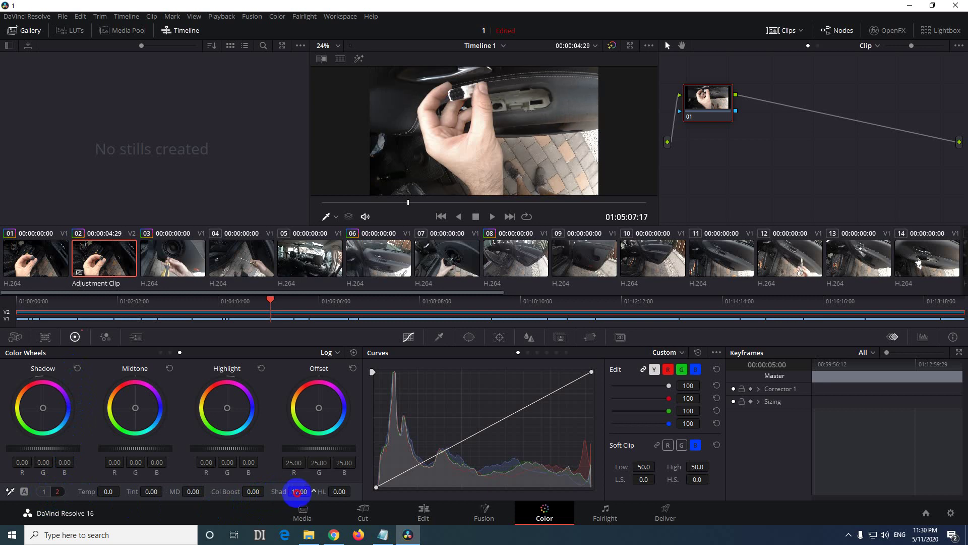
drag(277, 492, 499, 495)
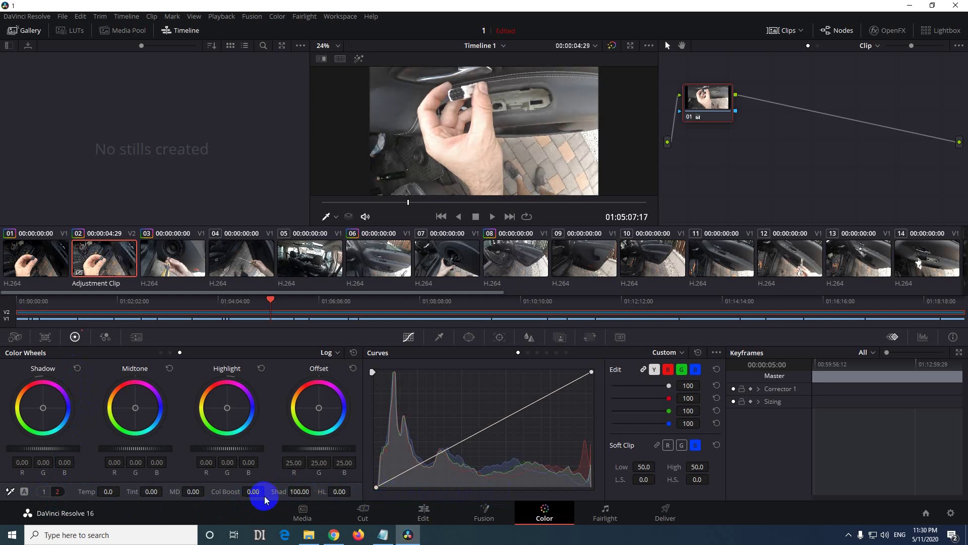
Return to the Edit page and select the adjustment clip on Video 2
click(430, 516)
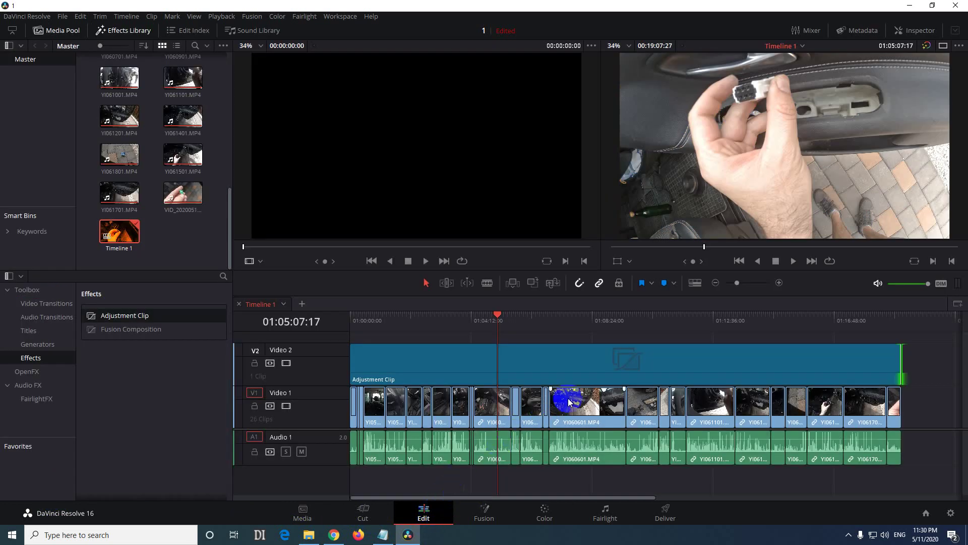
click(519, 357)
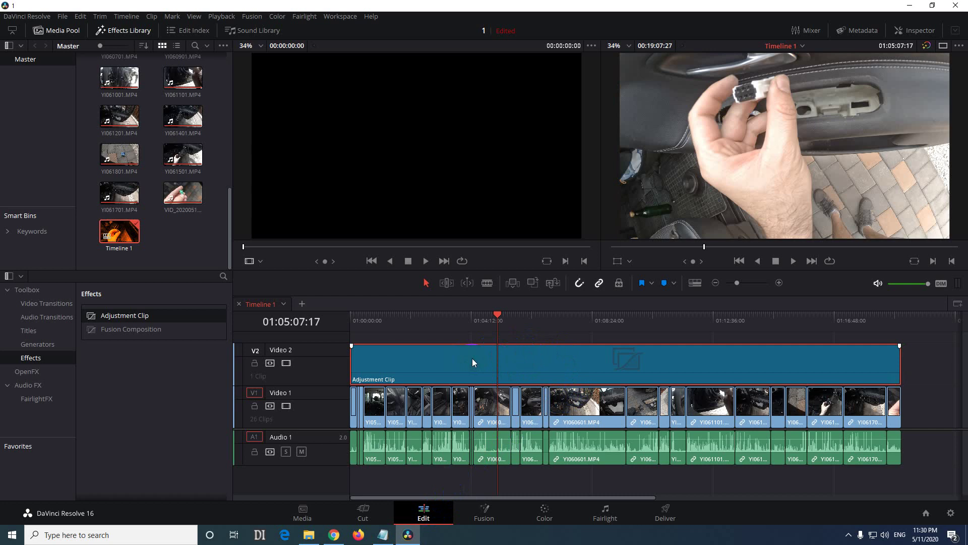
key(Delete)
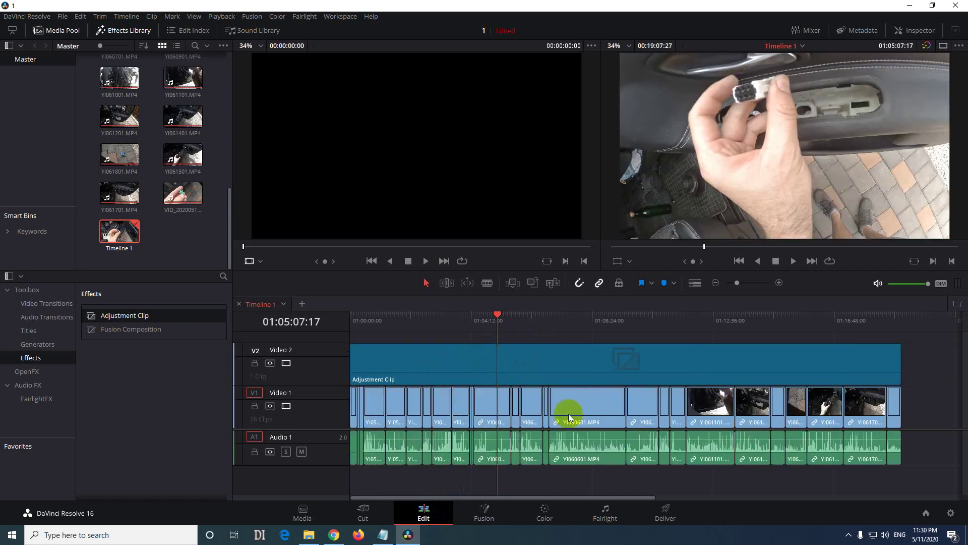
Delete the adjustment clip to see the ungraded footage, then undo to restore it
click(543, 362)
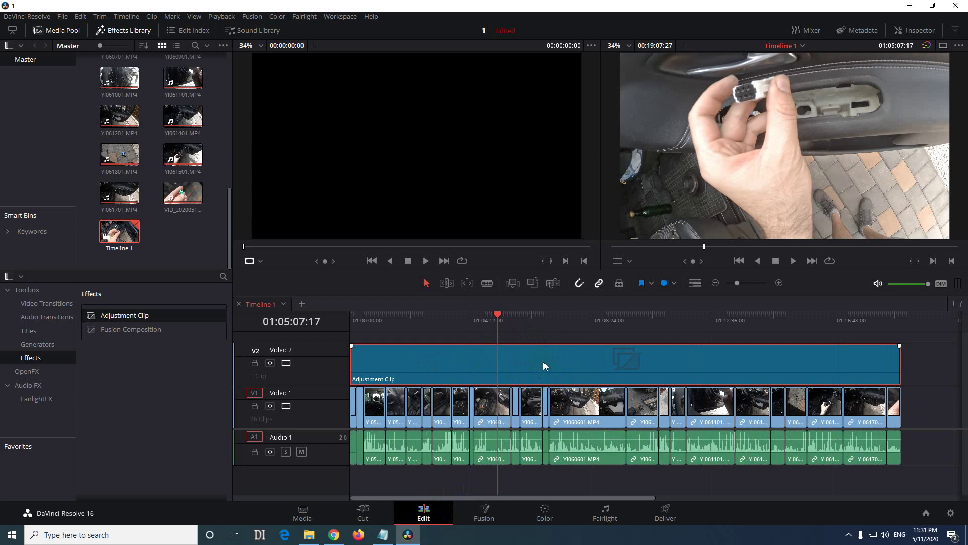
key(Delete)
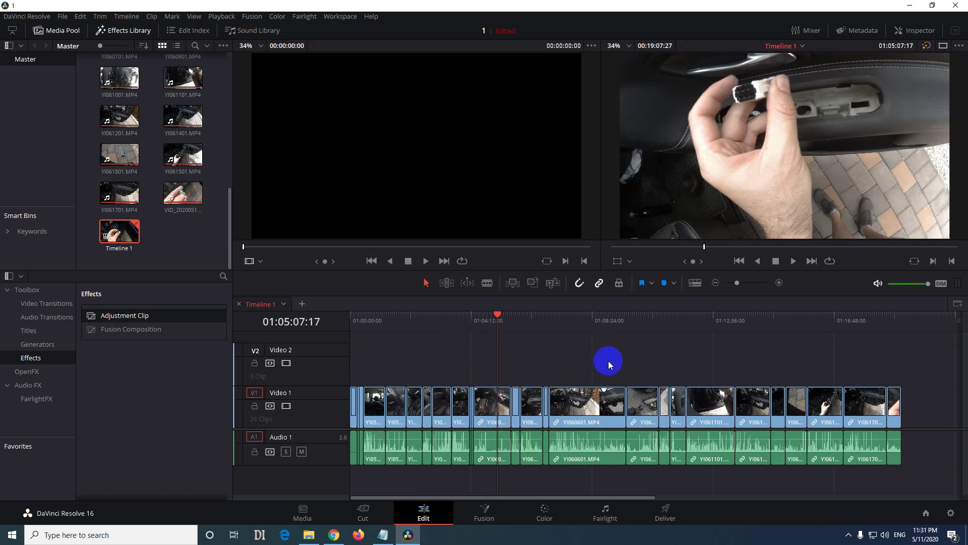
key(ctrl+z)
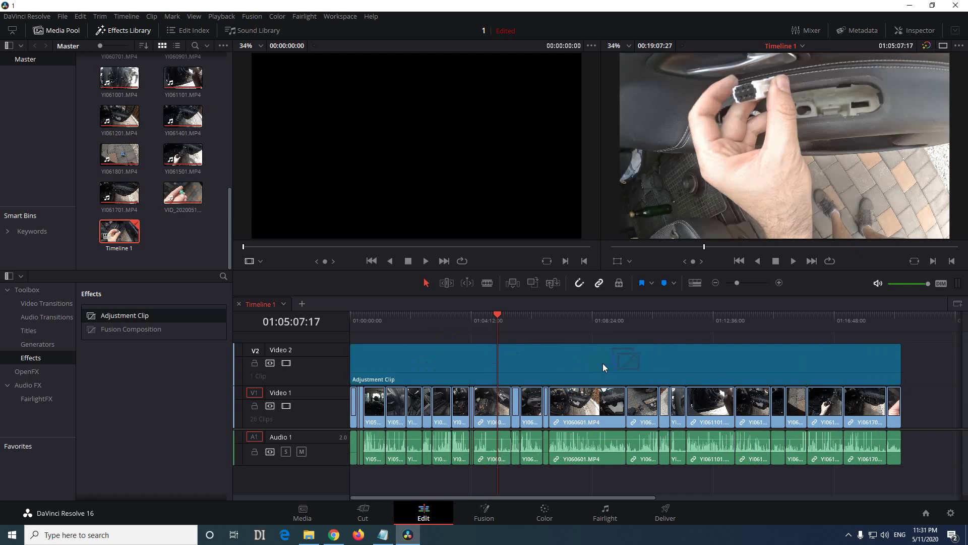